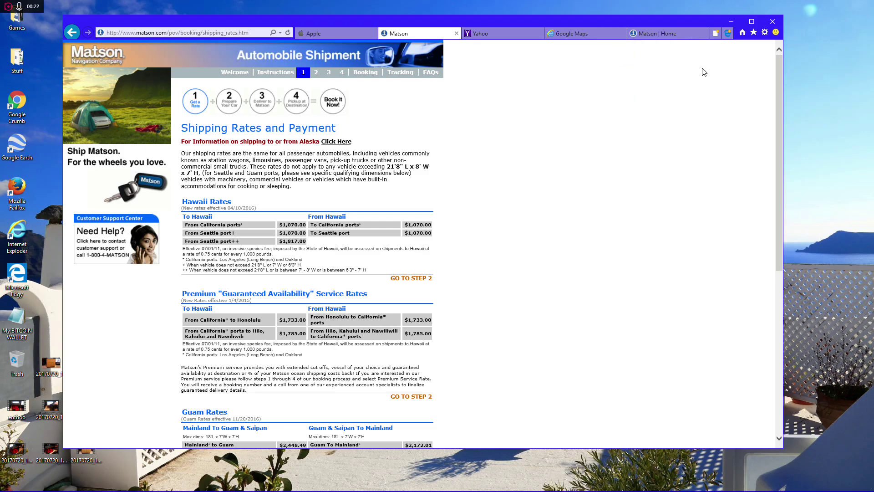
Open another tab that loads the Apple iPhone 7 page on apple.com.
left_click(716, 32)
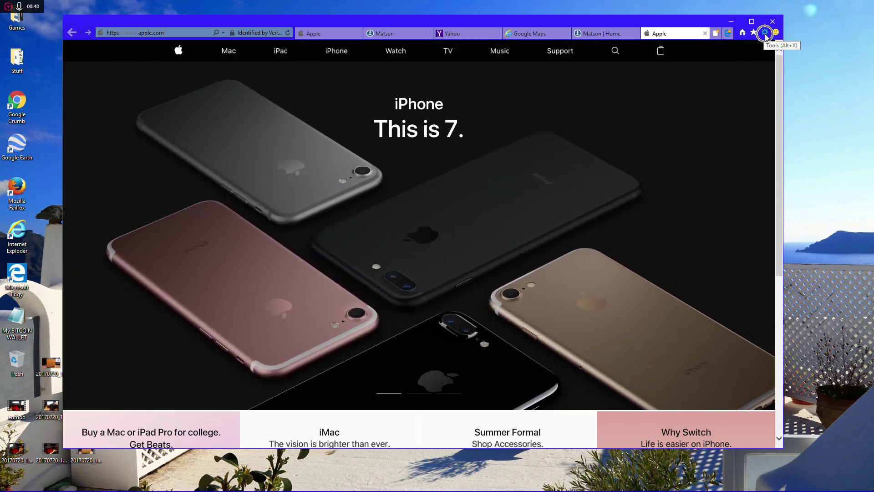
left_click(766, 37)
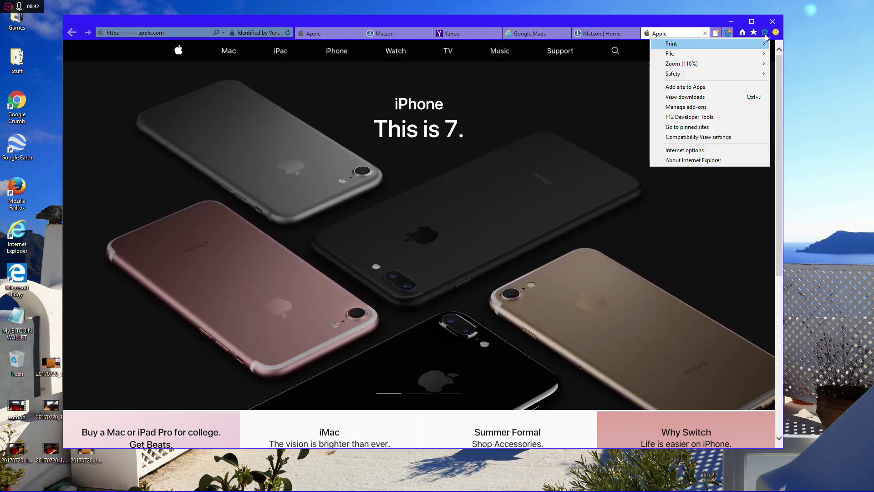
Open Internet options and drag the dialog to the centre of the screen.
left_click(684, 151)
left_click_drag(153, 29, 392, 82)
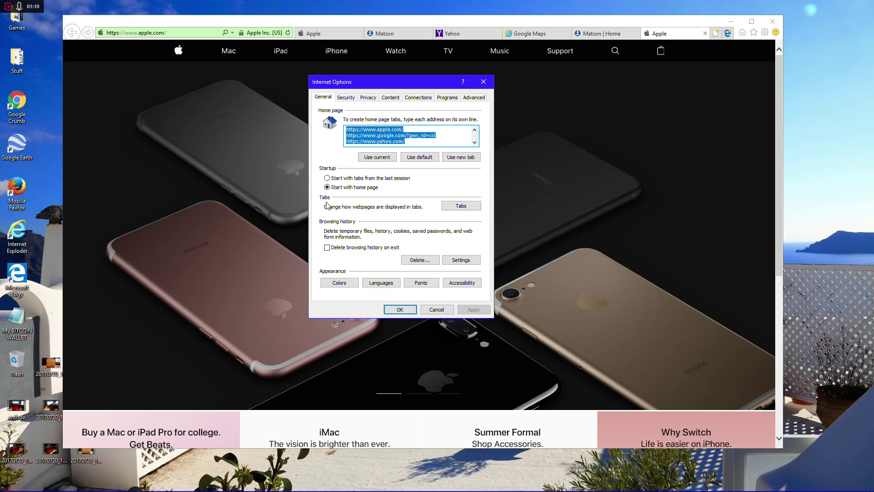
In Tabbed Browsing settings, make new tabs open The new tab page and confirm with OK.
left_click(462, 206)
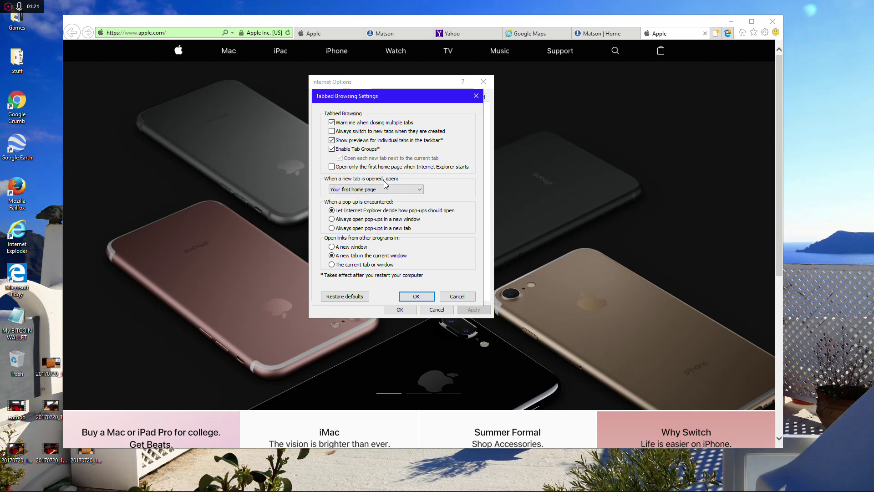
left_click(420, 190)
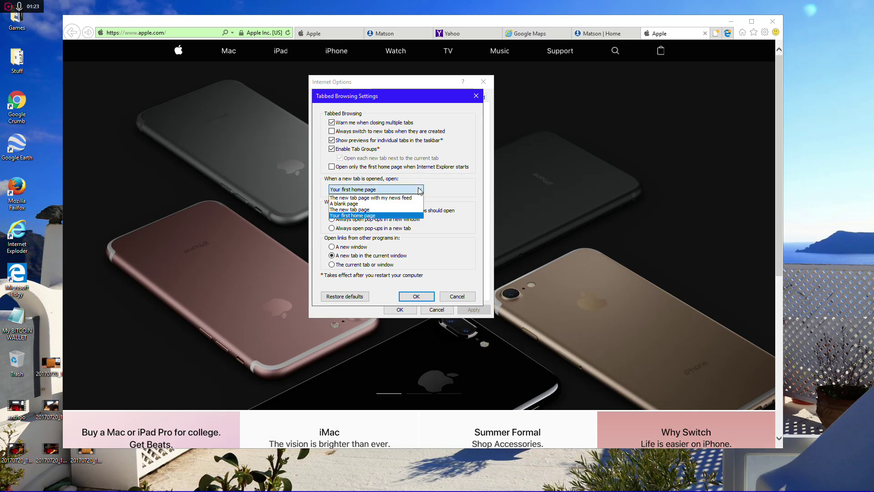
left_click(359, 210)
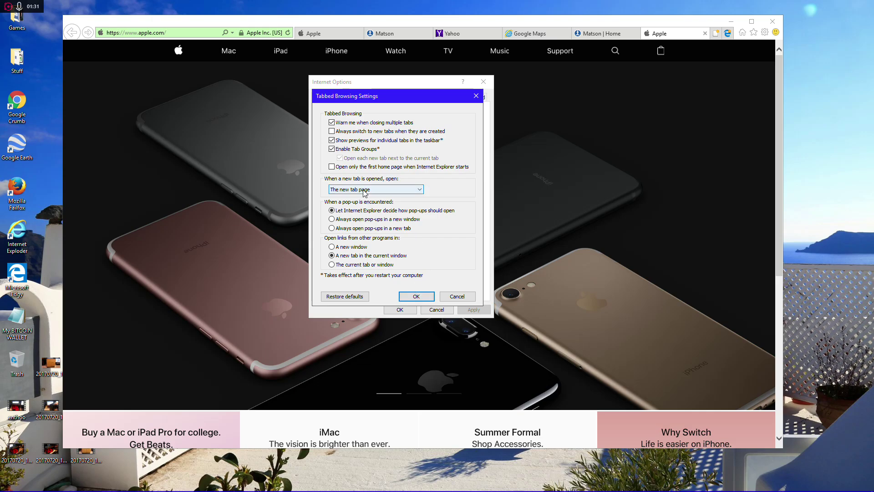
left_click(418, 298)
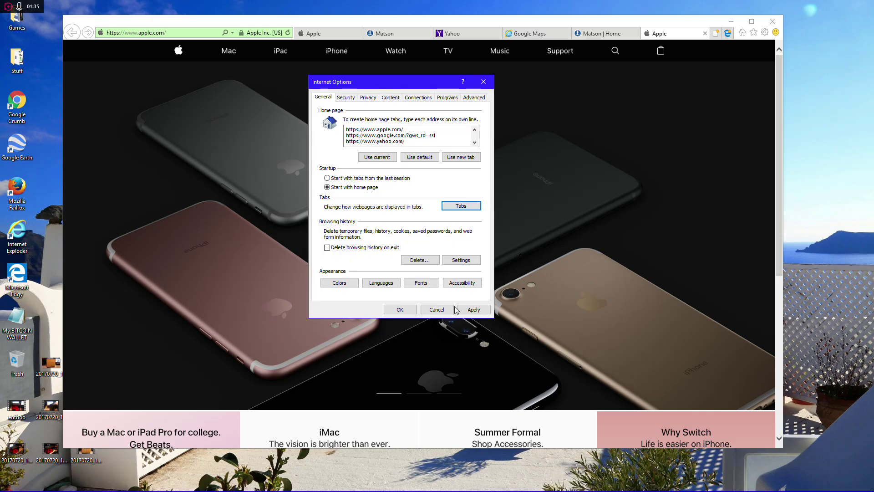
left_click(400, 309)
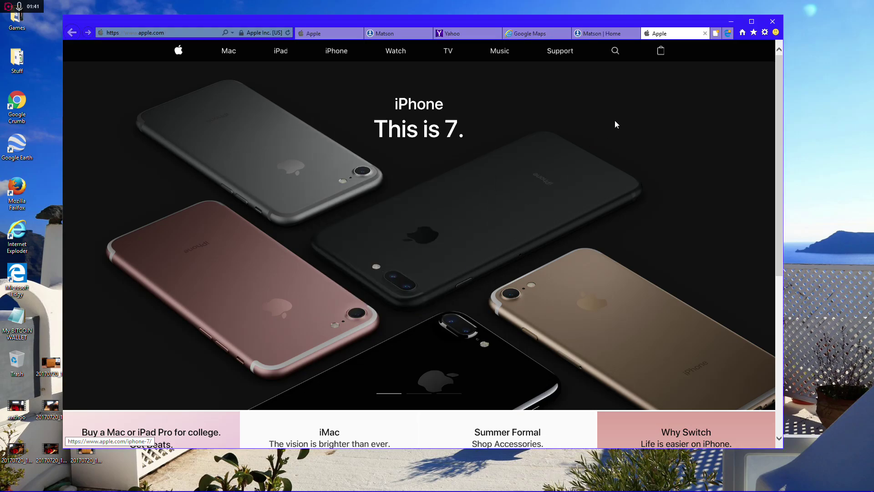
Open a new tab to confirm it shows the Bing new tab page with frequent sites.
left_click(715, 33)
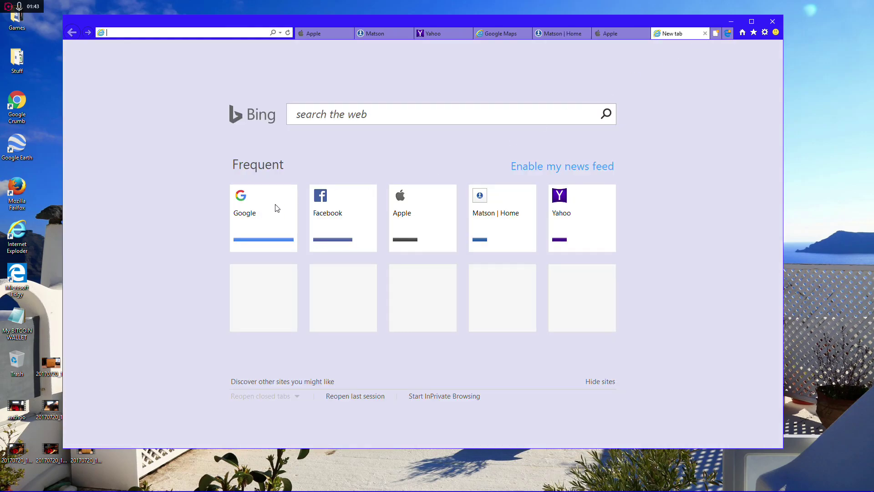